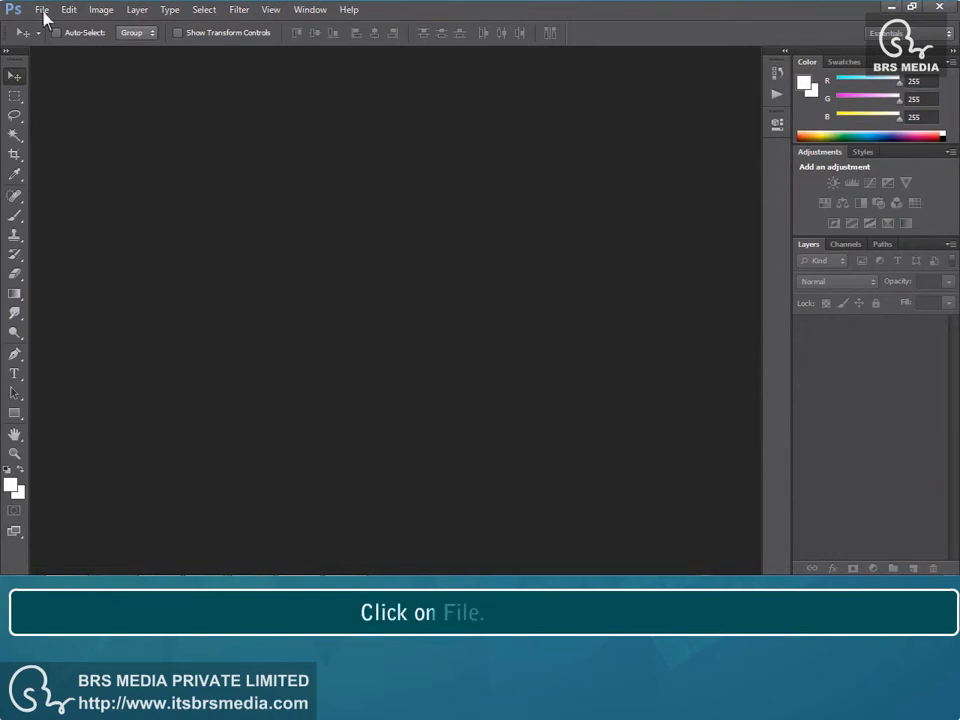
# Bring up the dialog for opening an existing image file
pyautogui.click(42, 12)
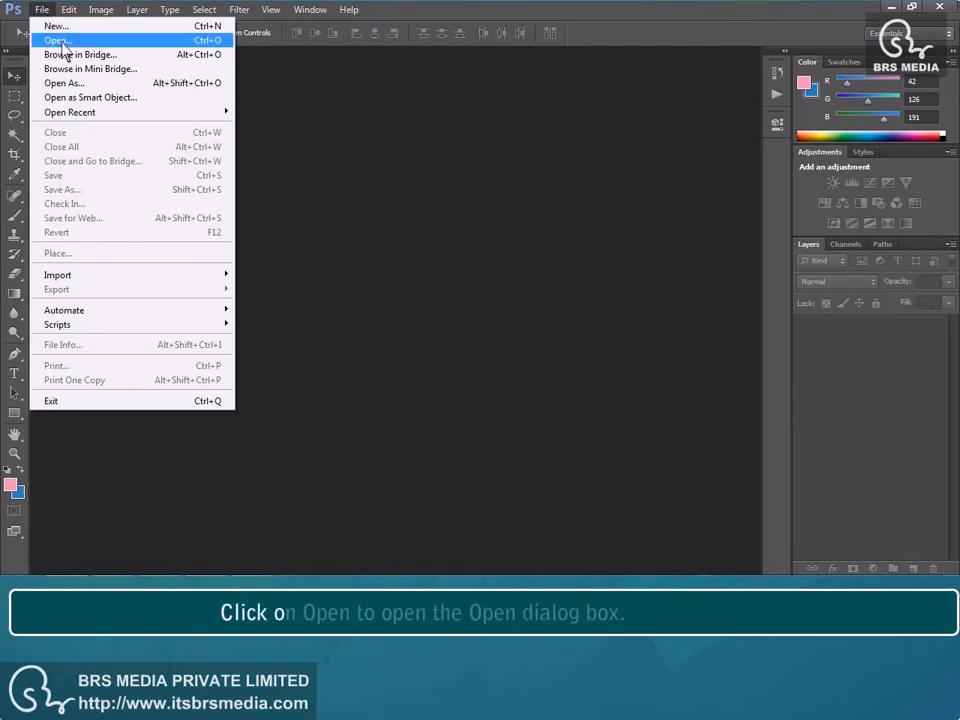
pyautogui.click(58, 40)
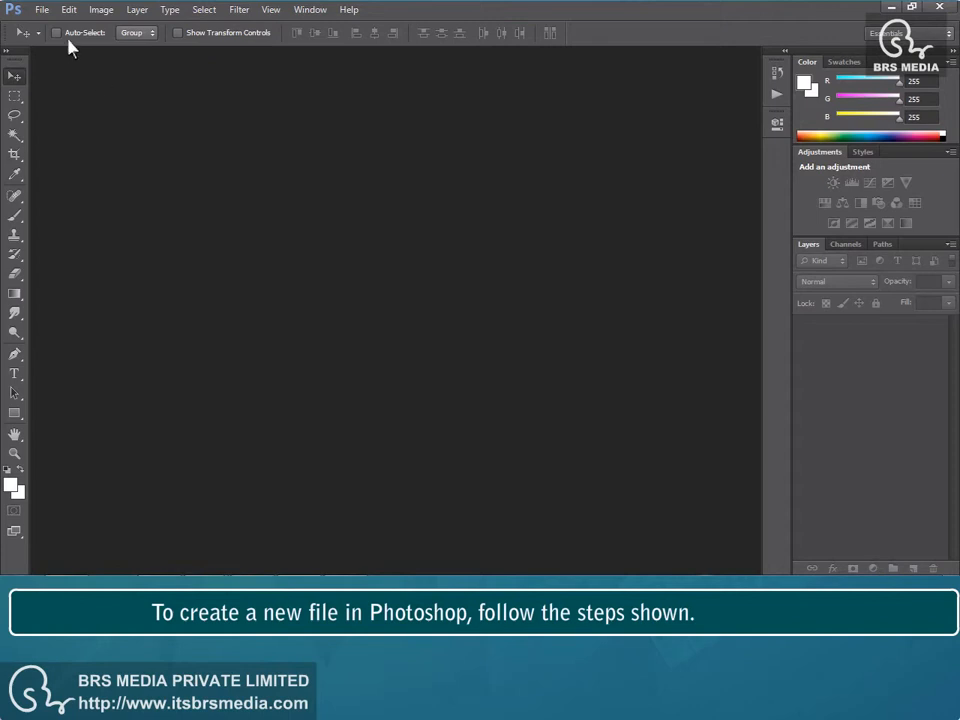
# Create a new 1280 × 768 pixel document at 72 pixels/inch in 8-bit RGB Color with a white background
pyautogui.click(42, 10)
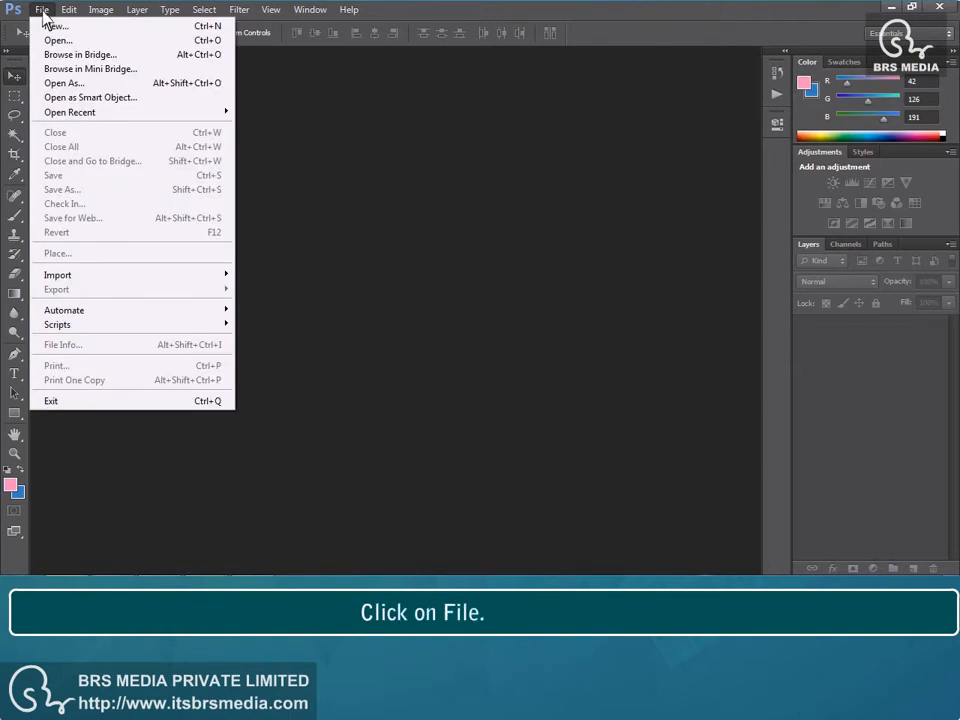
pyautogui.click(56, 27)
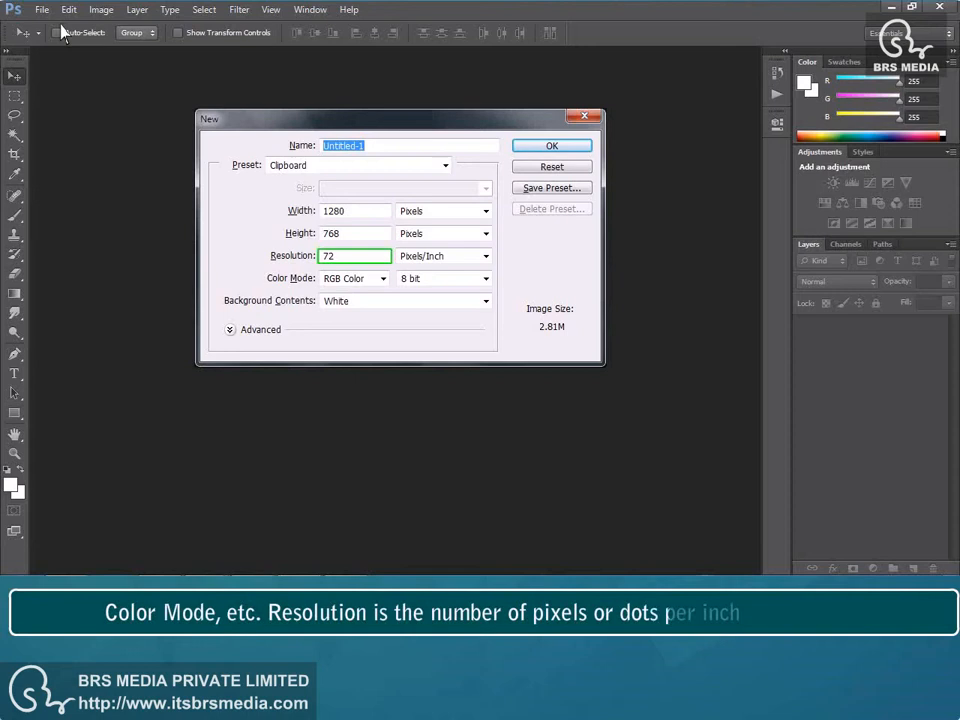
pyautogui.click(536, 146)
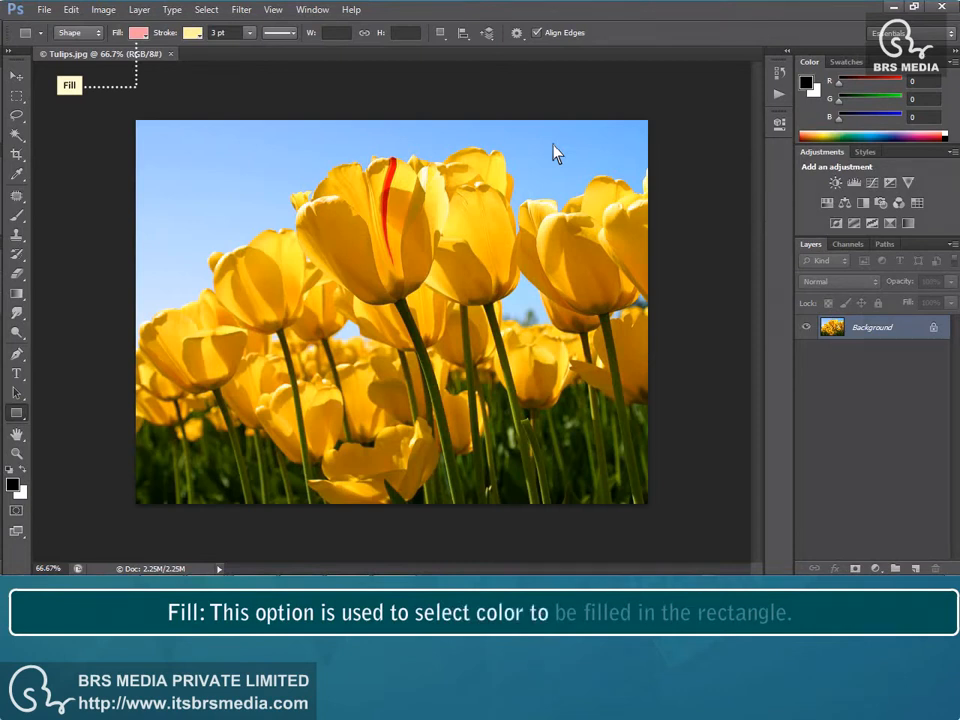
# Draw a canvas-sized rectangle with a green-to-red gradient fill and a dashed light blue 25.75 pt stroke
pyautogui.click(144, 35)
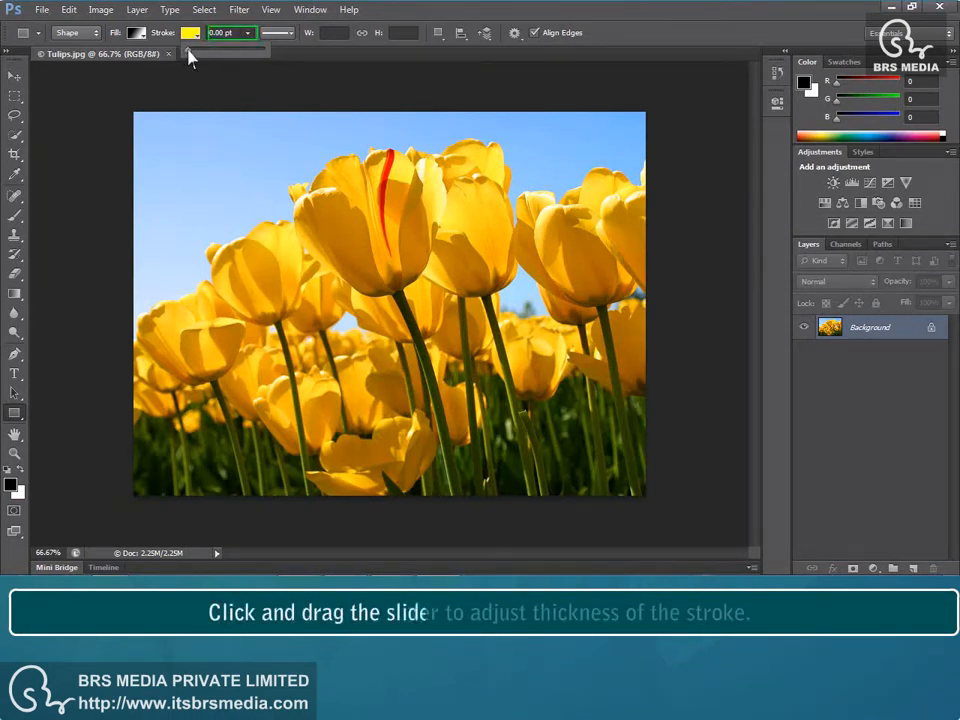
pyautogui.moveTo(188, 50)
pyautogui.mouseDown()
pyautogui.moveTo(247, 50)
pyautogui.moveTo(188, 50)
pyautogui.mouseUp()
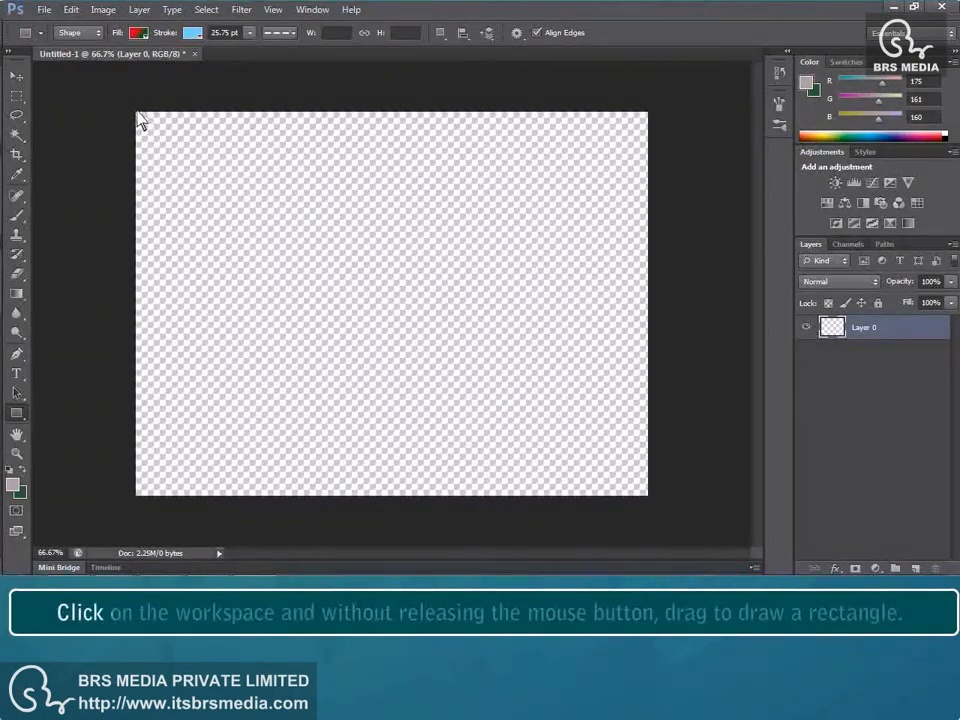
pyautogui.moveTo(138, 114); pyautogui.dragTo(647, 505)
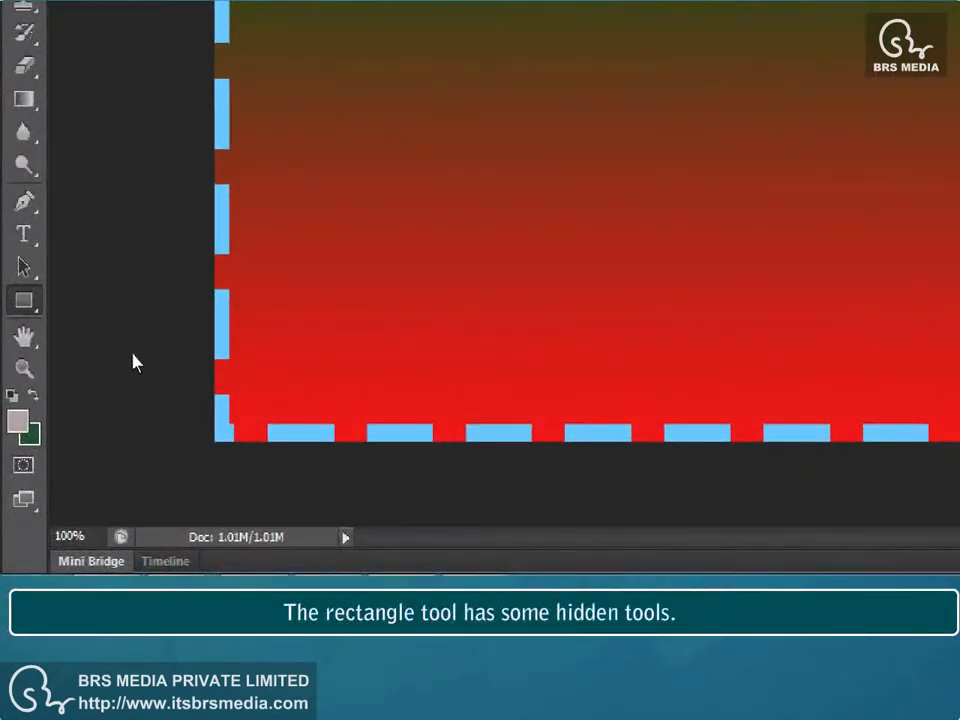
pyautogui.click(24, 300)
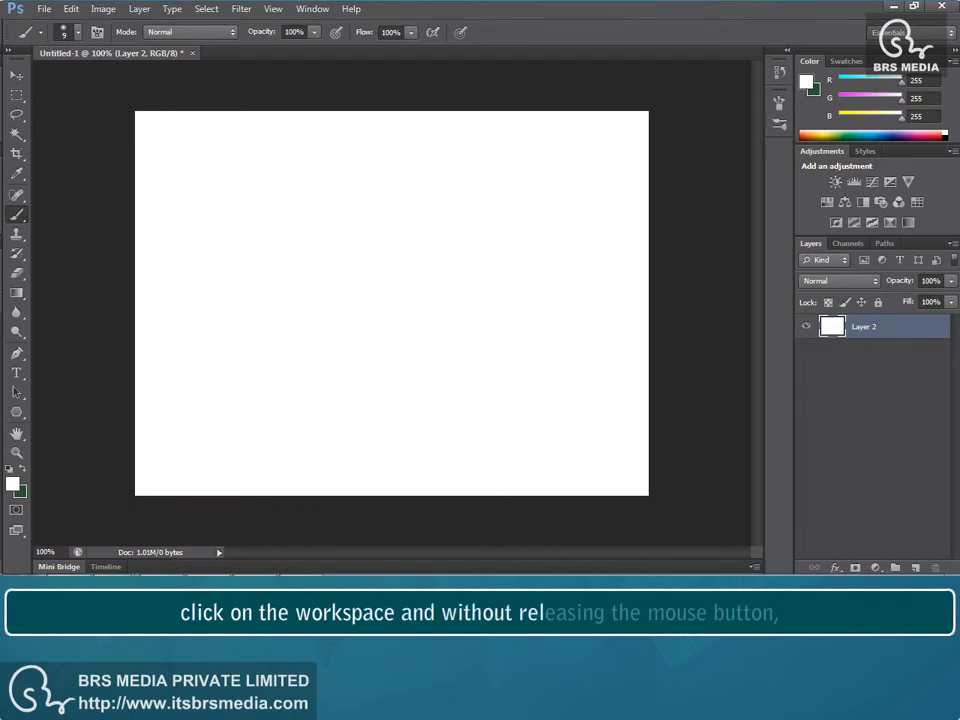
# Paint a freehand stroke on the blank white canvas with the Brush tool at size 9
pyautogui.moveTo(272, 185); pyautogui.dragTo(275, 309)
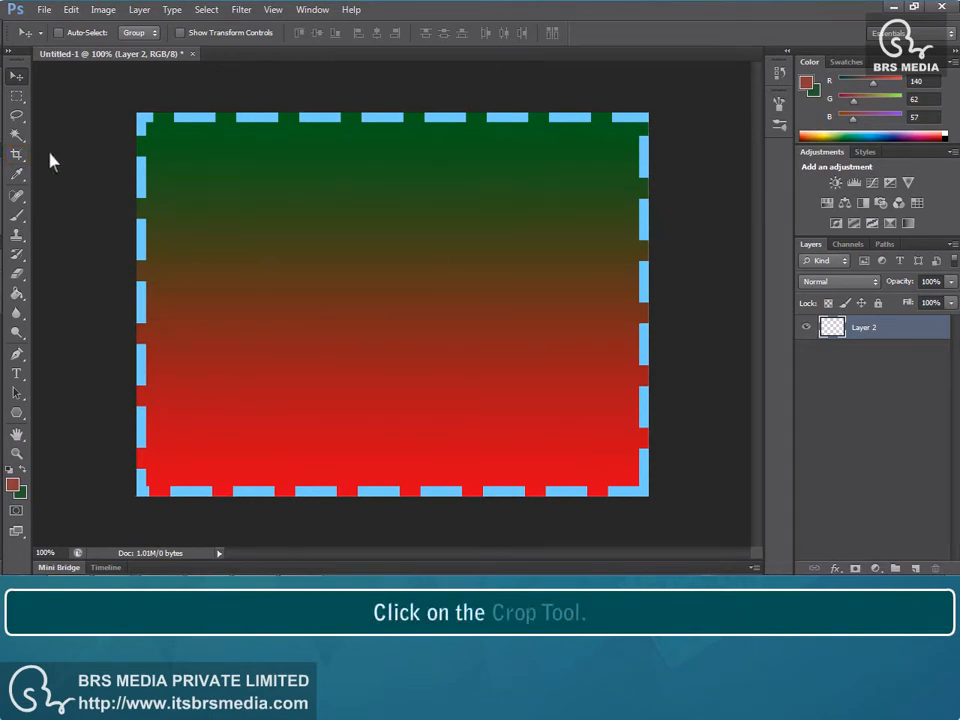
# Crop the gradient image to its lower-right quarter, keeping the Unconstrained ratio
pyautogui.click(16, 156)
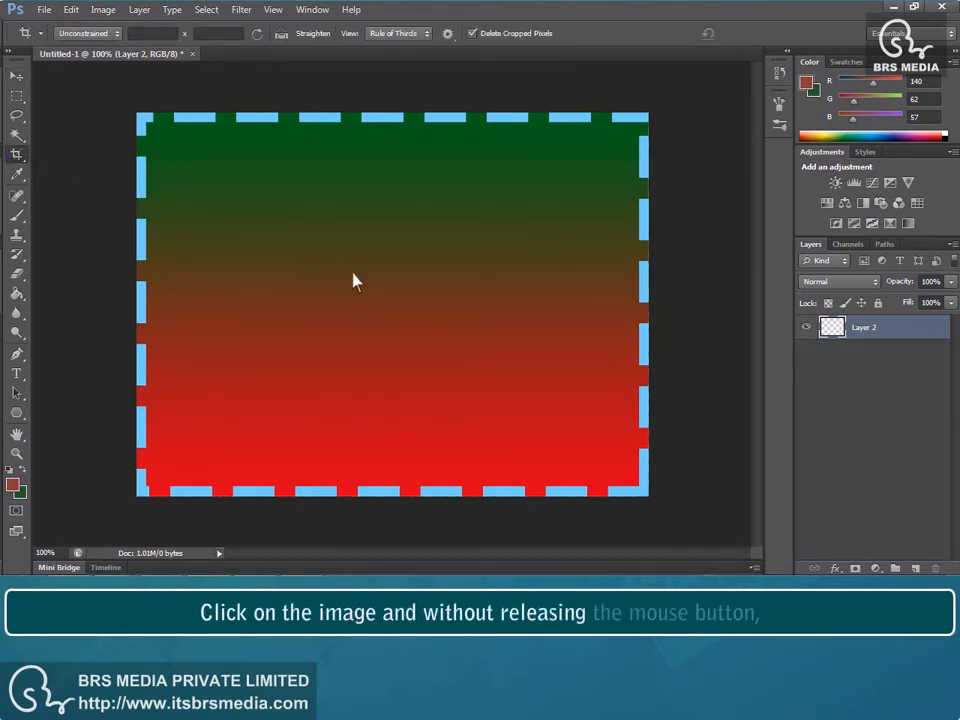
pyautogui.moveTo(424, 306); pyautogui.dragTo(650, 503)
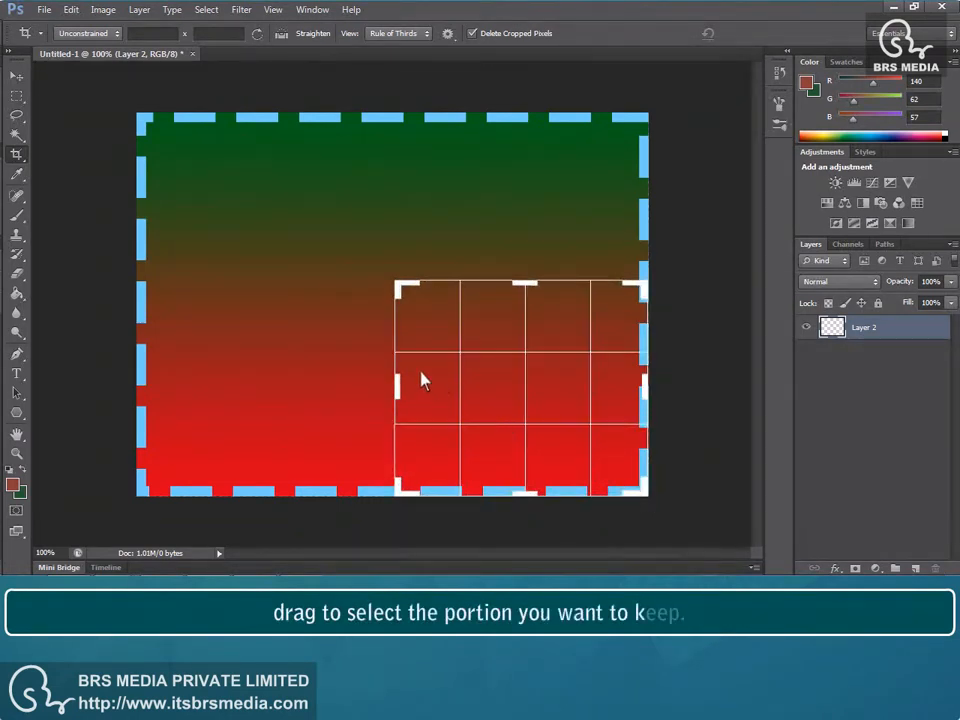
pyautogui.click(16, 156)
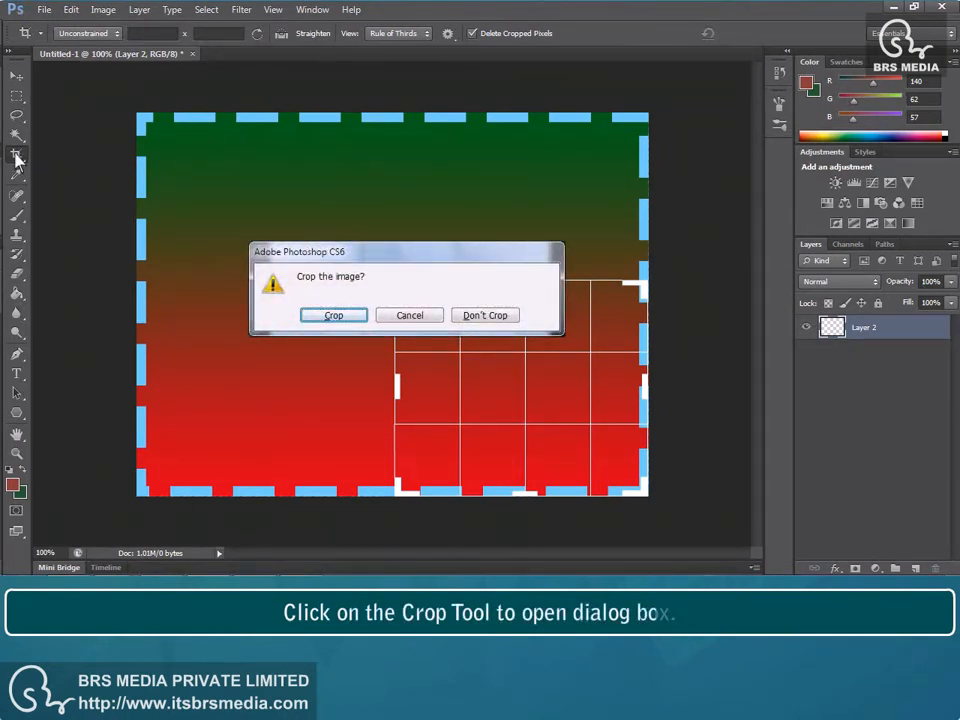
pyautogui.click(330, 316)
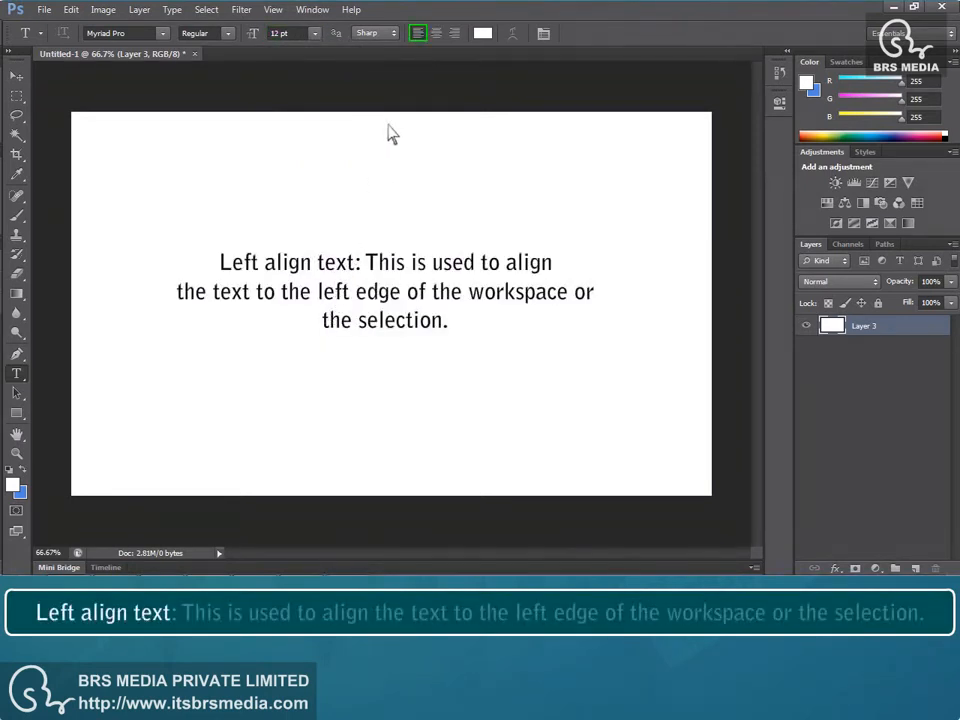
# Try left and center alignment on the three-line text, ending with right alignment
pyautogui.click(419, 36)
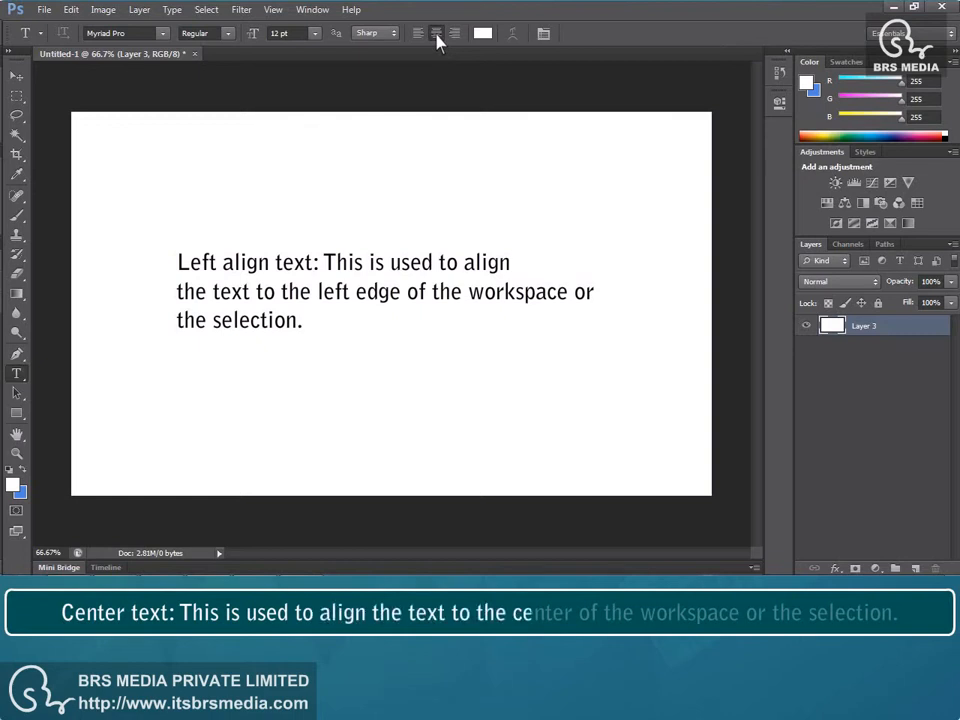
pyautogui.click(437, 36)
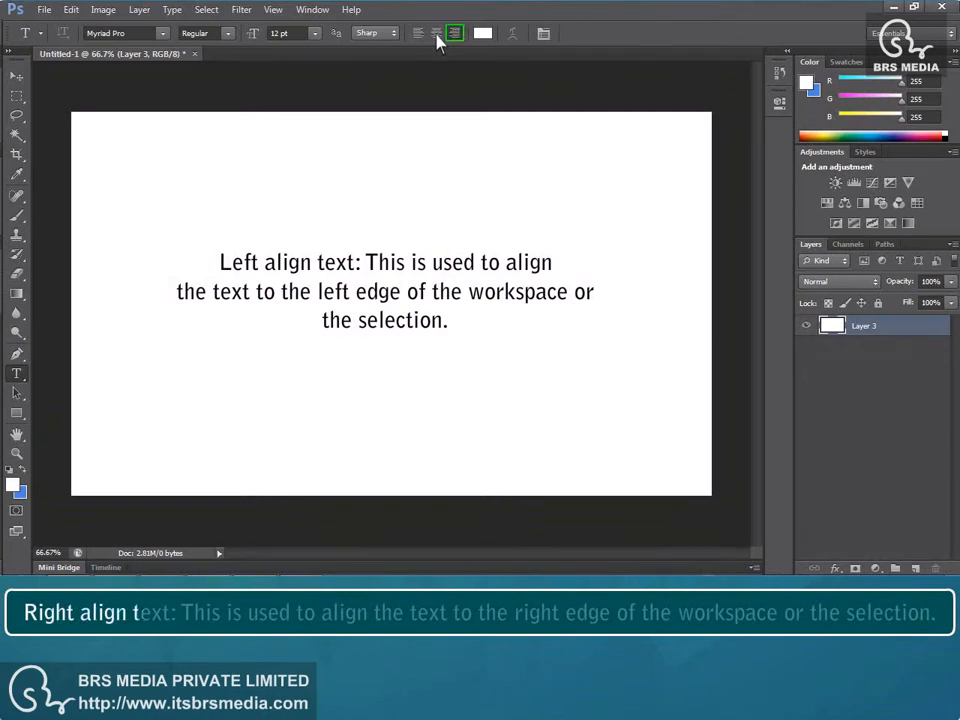
pyautogui.click(455, 35)
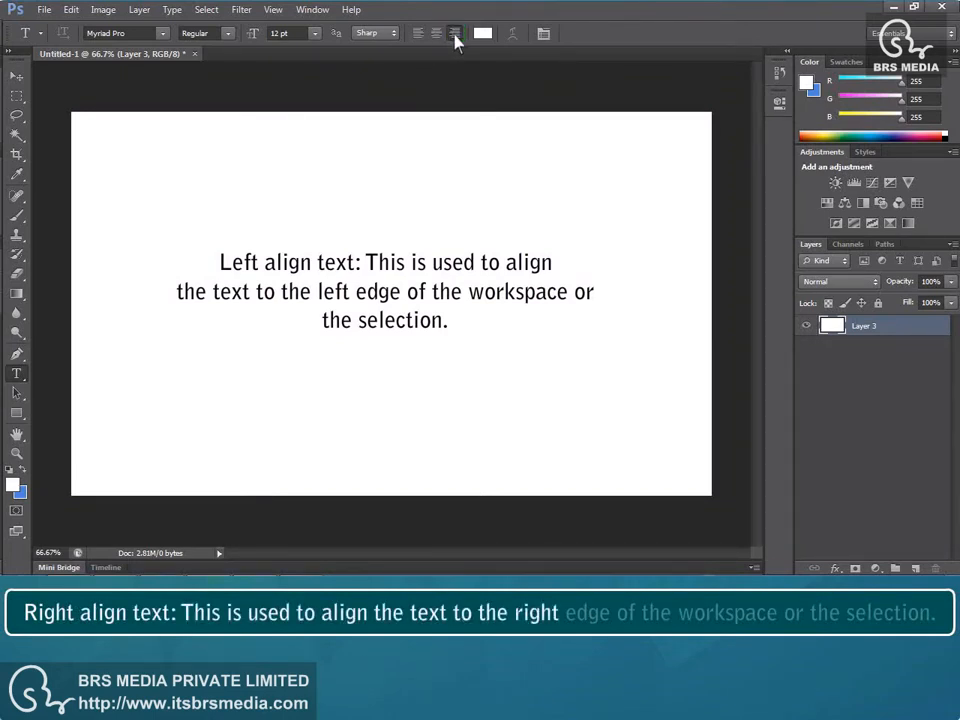
pyautogui.click(455, 35)
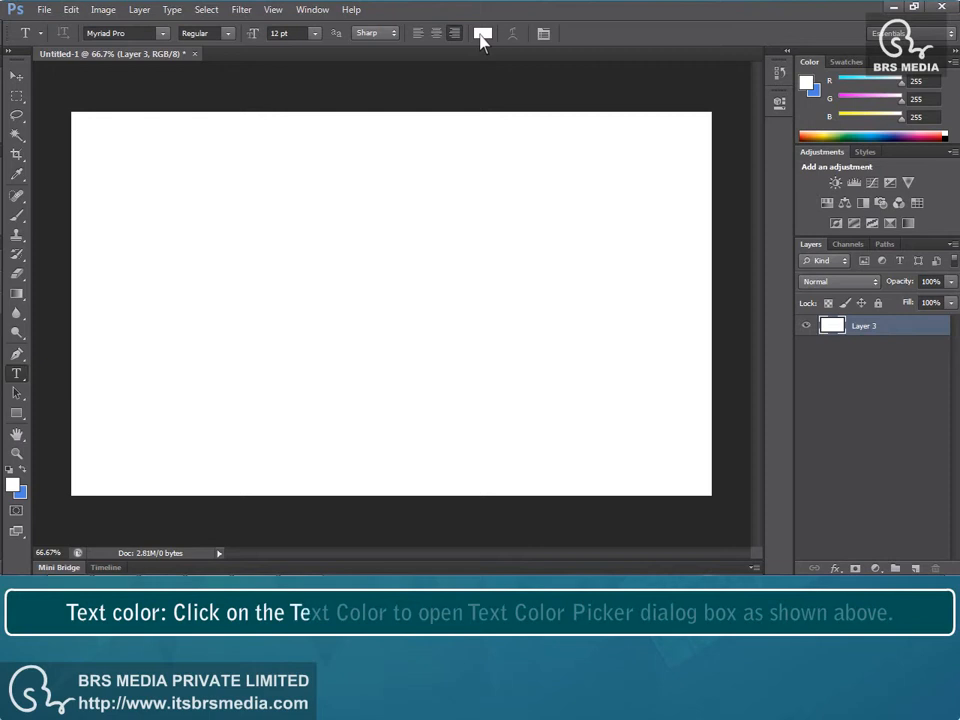
# Set the text color to dark red 762a2a
pyautogui.click(482, 34)
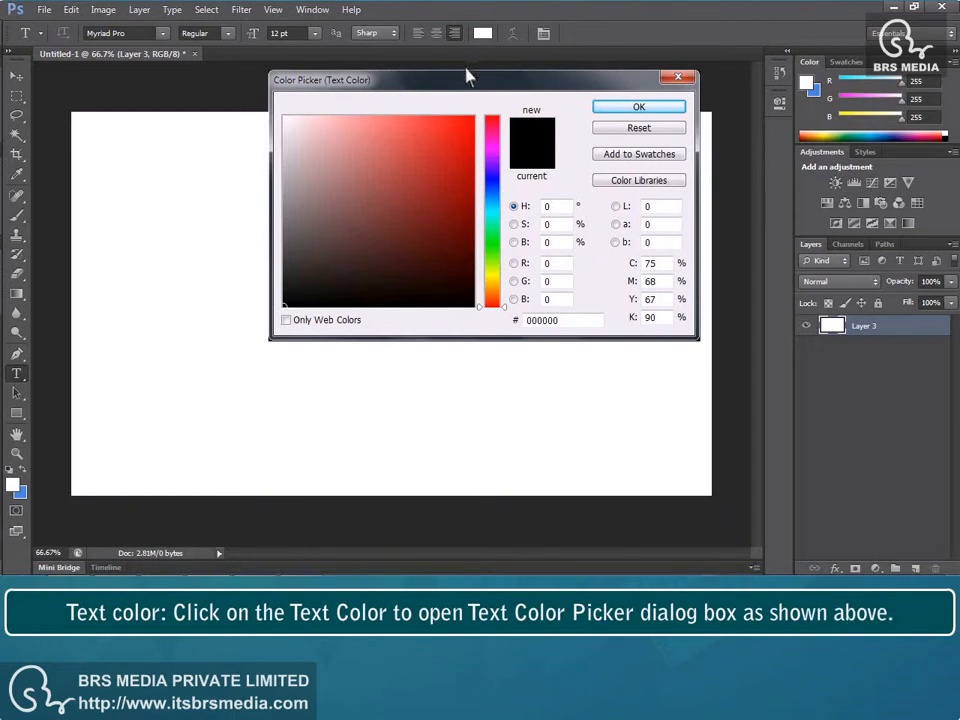
pyautogui.click(406, 219)
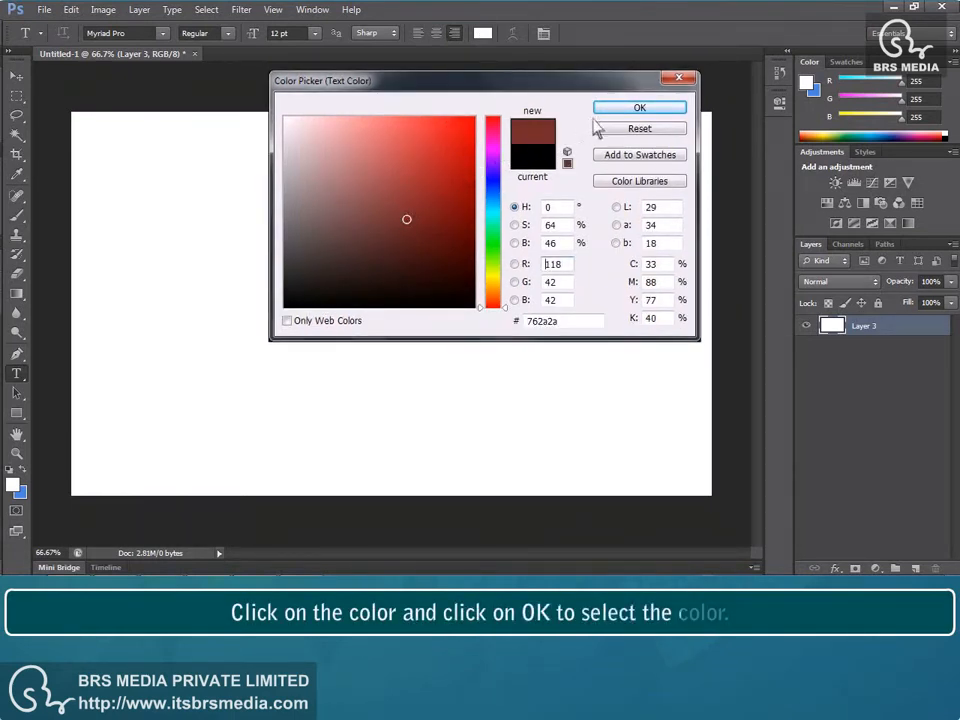
pyautogui.click(640, 108)
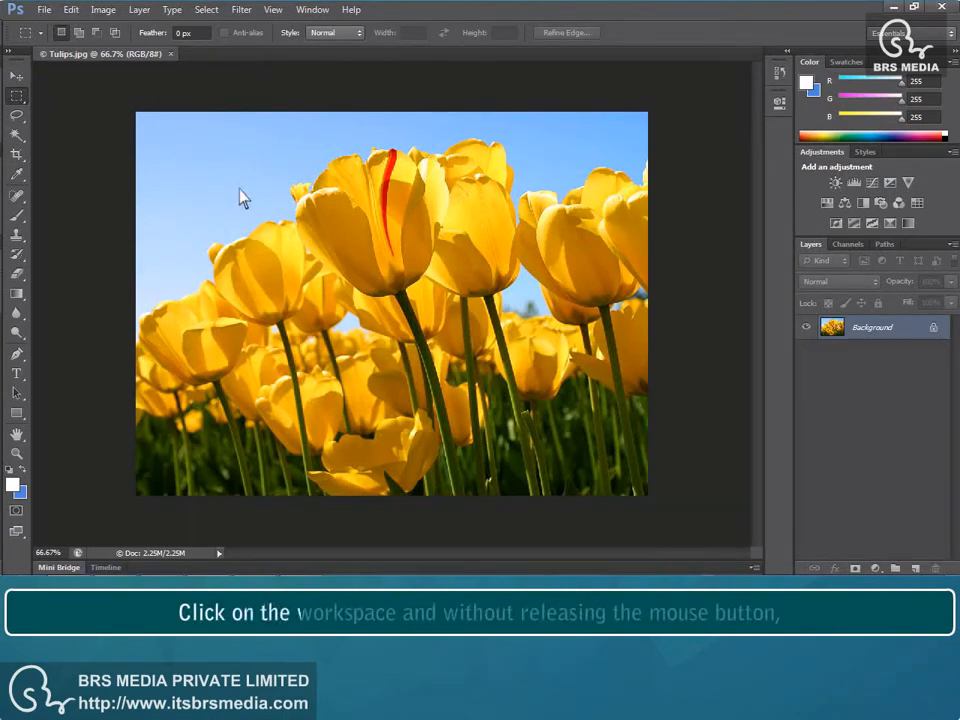
# Draw a rectangular marquee over the central tulips in Tulips.jpg and clear the selection
pyautogui.moveTo(239, 193); pyautogui.dragTo(485, 457)
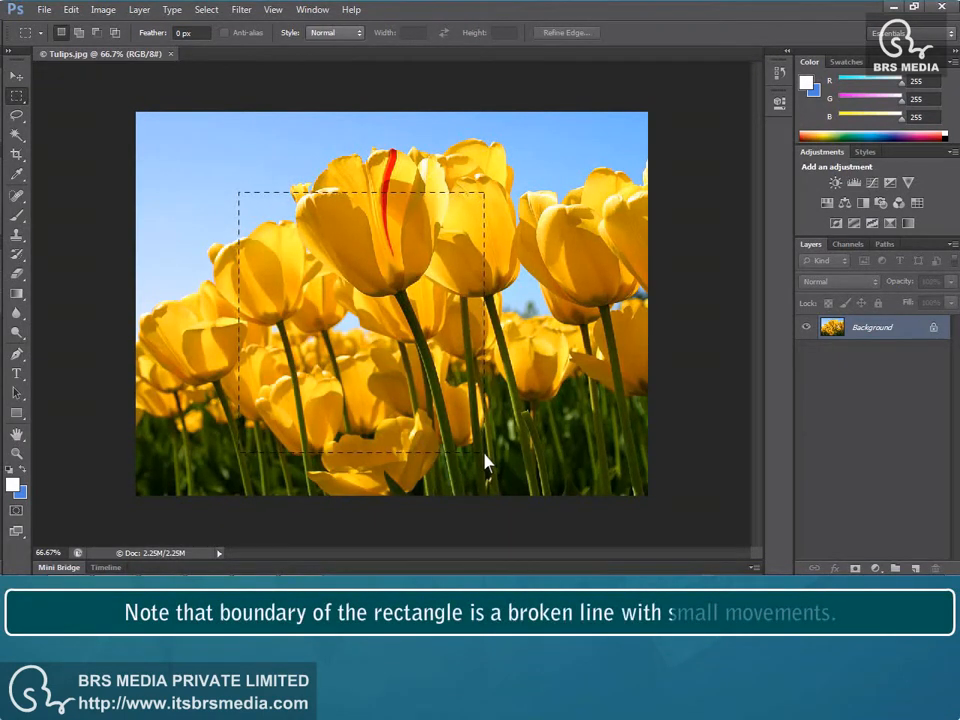
pyautogui.click(480, 458)
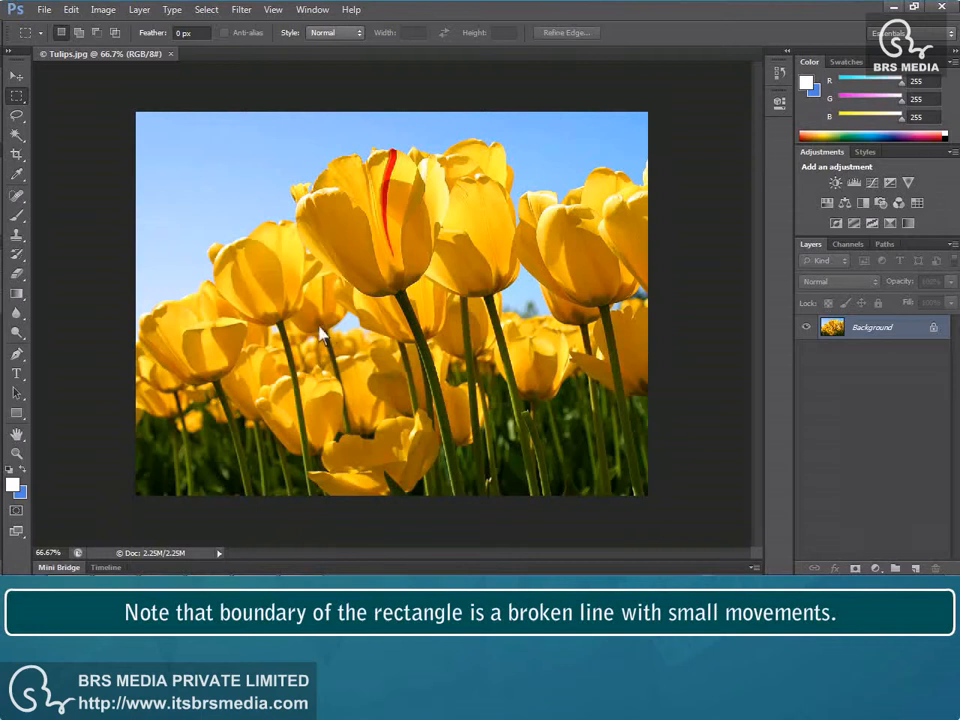
pyautogui.rightClick(22, 99)
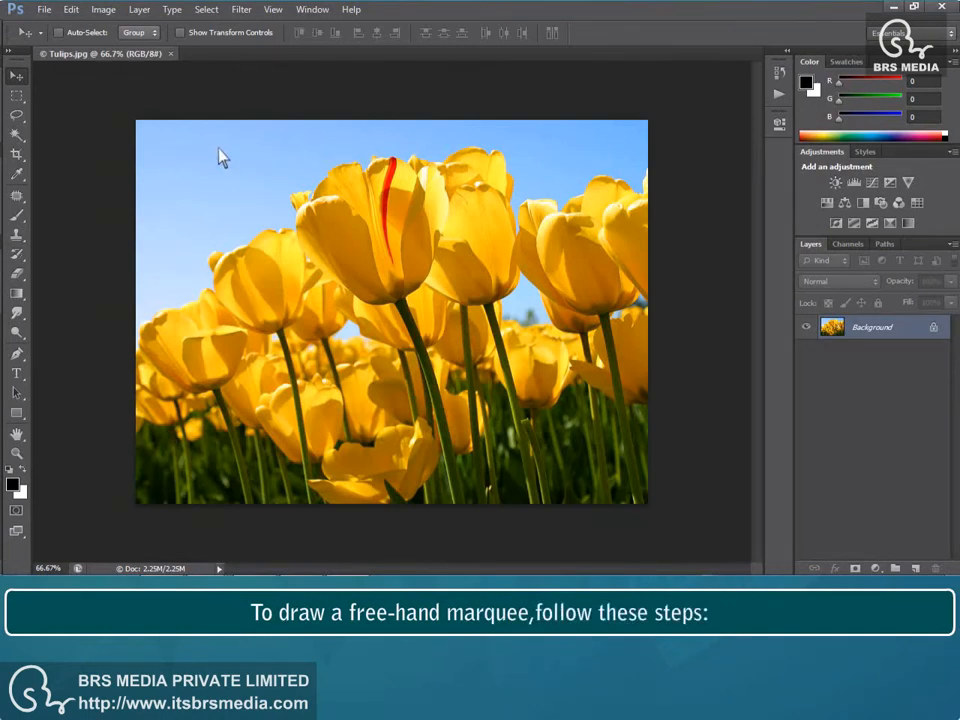
# Draw a freehand Lasso selection around the tall tulip with the red streak, with 0 px feather
pyautogui.click(17, 117)
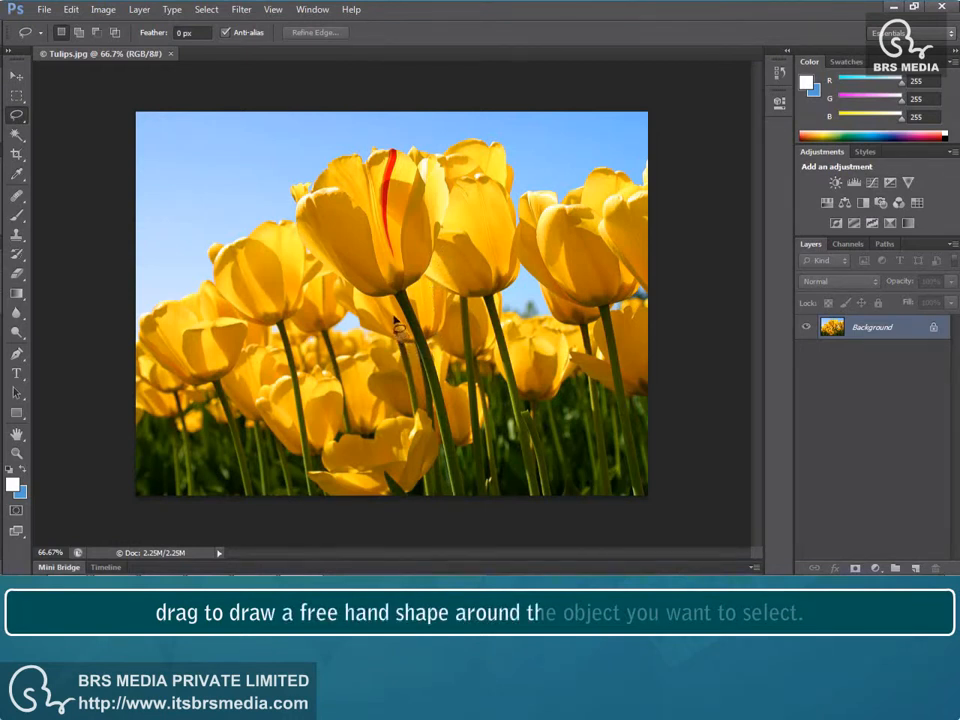
pyautogui.moveTo(303, 225); pyautogui.dragTo(305, 235)
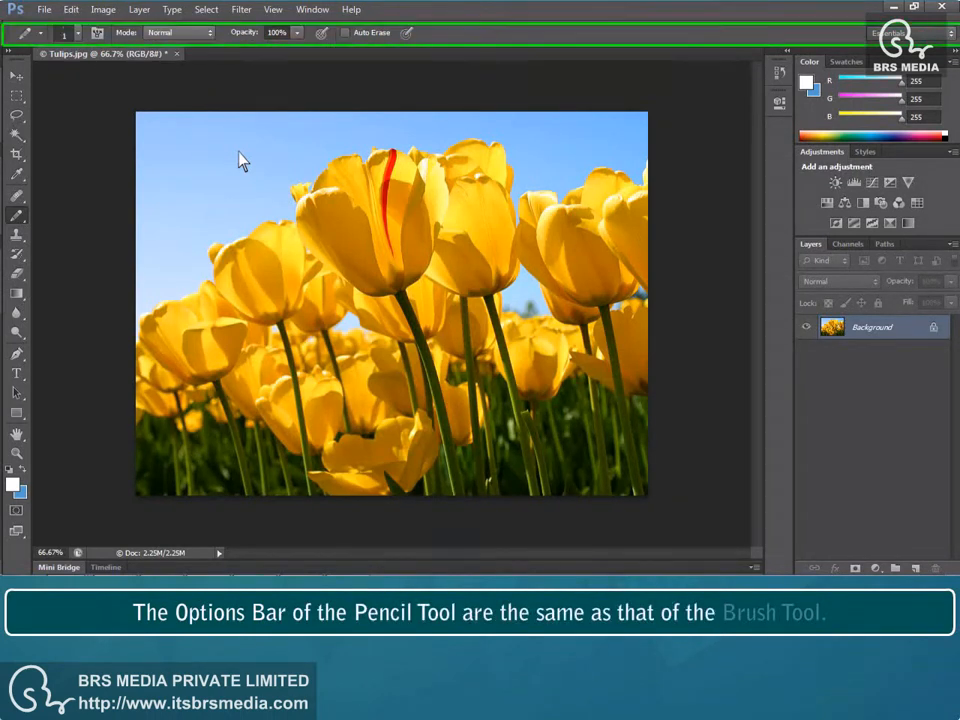
# Erase across the tall central tulip with the Eraser in Brush mode at 100% opacity
pyautogui.press('e')
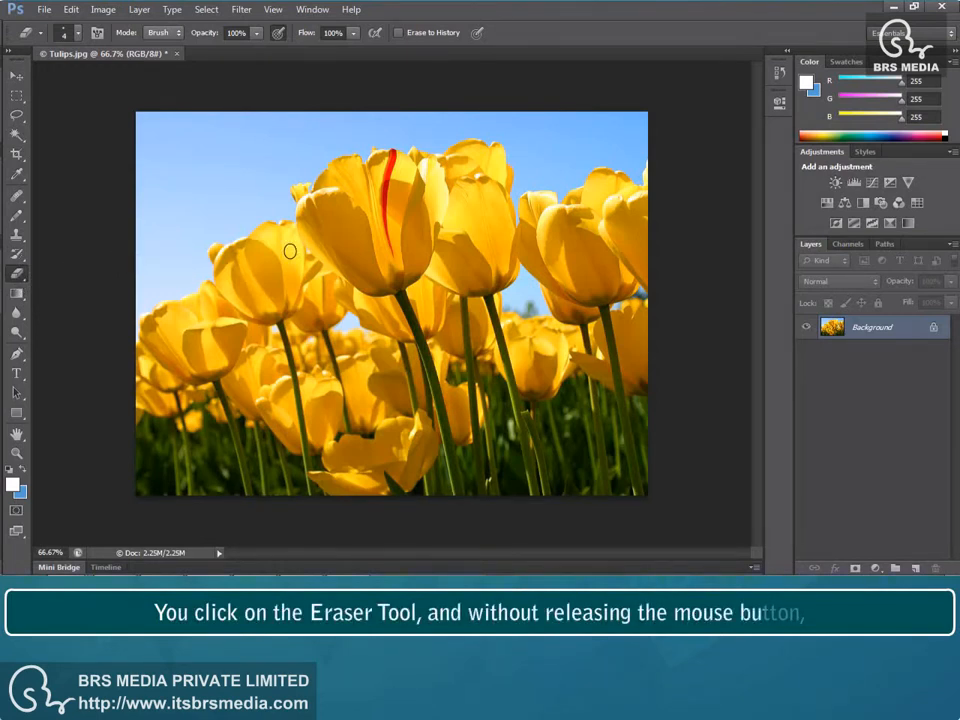
pyautogui.moveTo(300, 243)
pyautogui.mouseDown()
pyautogui.moveTo(410, 268)
pyautogui.moveTo(345, 285)
pyautogui.moveTo(446, 313)
pyautogui.mouseUp()
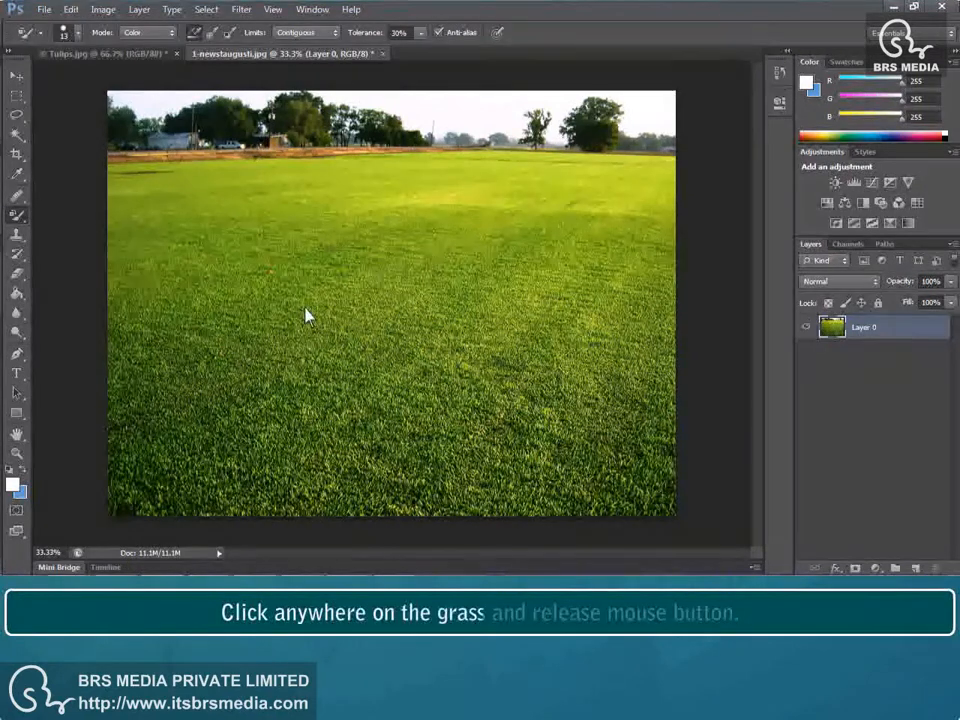
# Recolor the grass with the Color Replacement tool in Color mode at size 13 and 30% tolerance
pyautogui.moveTo(307, 316)
pyautogui.mouseDown()
pyautogui.moveTo(210, 392)
pyautogui.moveTo(377, 292)
pyautogui.moveTo(310, 378)
pyautogui.moveTo(467, 276)
pyautogui.moveTo(484, 306)
pyautogui.moveTo(470, 350)
pyautogui.moveTo(491, 375)
pyautogui.moveTo(587, 347)
pyautogui.mouseUp()
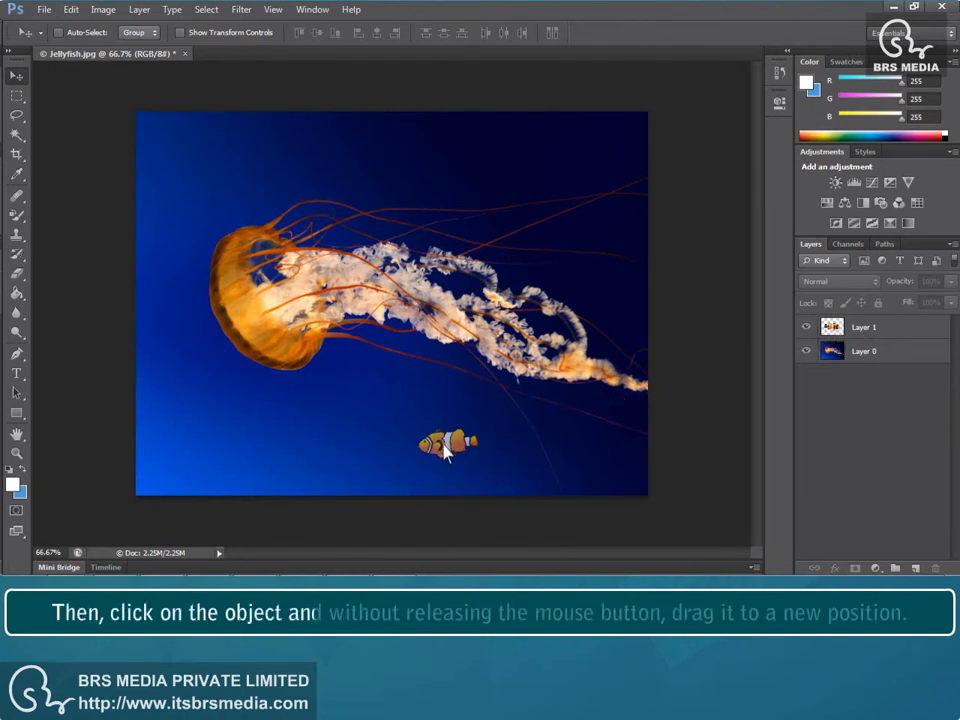
# Move the clownfish to the lower-left area of the jellyfish image
pyautogui.moveTo(444, 446); pyautogui.dragTo(166, 418)
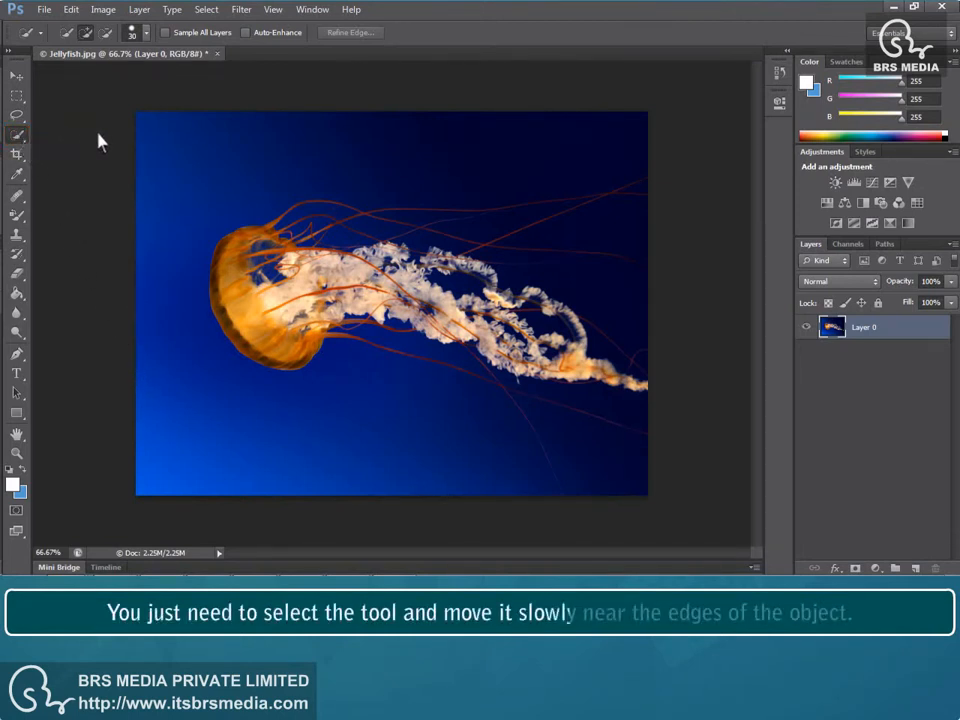
# Select the blue background above the jellyfish with the Quick Selection tool at size 30
pyautogui.moveTo(155, 141); pyautogui.dragTo(252, 141)
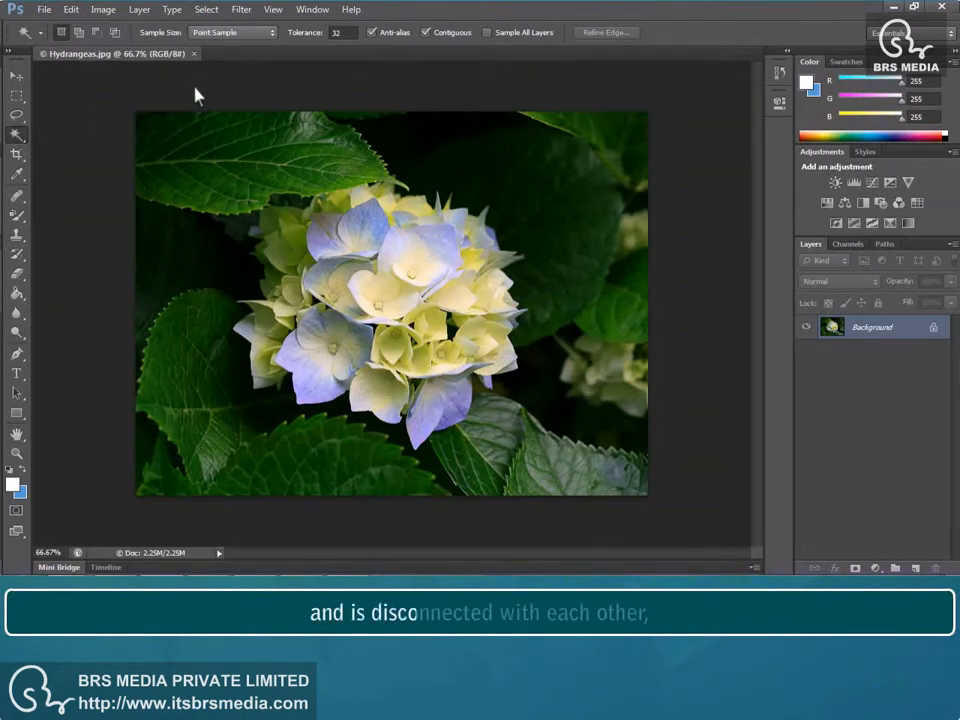
# Select the matching dark green areas throughout Hydrangeas.jpg with the Magic Wand, Contiguous off and Tolerance 32
pyautogui.click(427, 33)
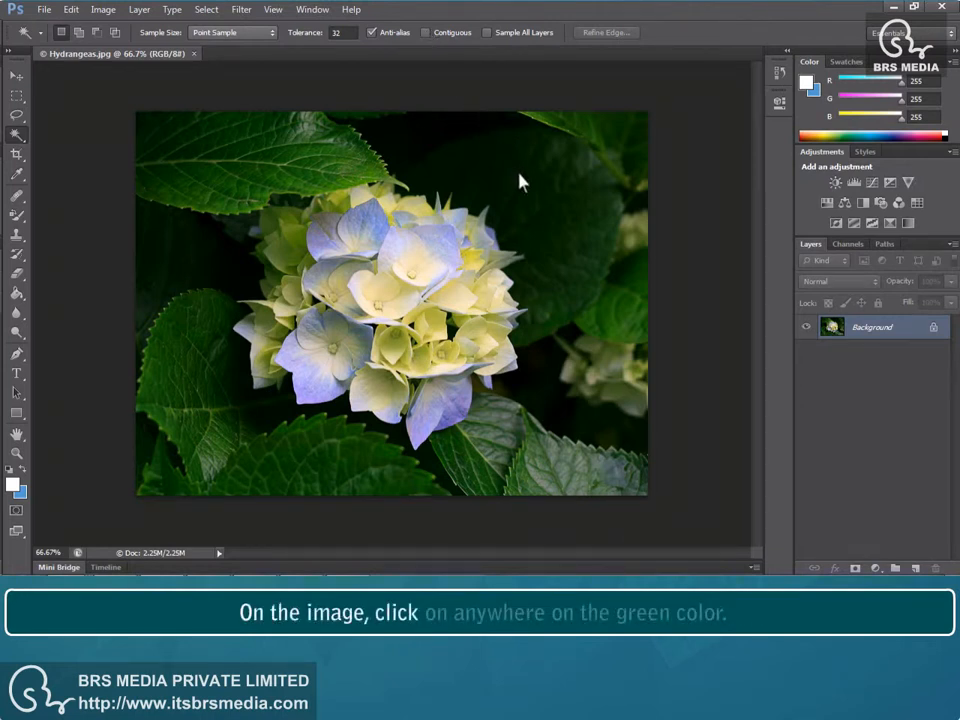
pyautogui.click(551, 228)
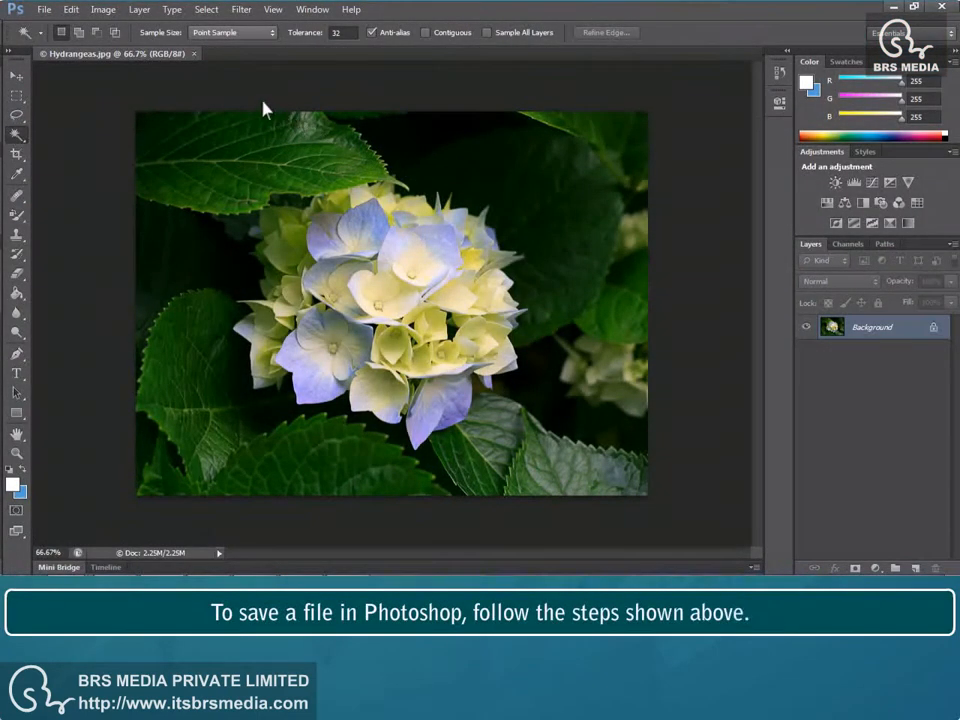
# Save Hydrangeas.jpg
pyautogui.click(44, 10)
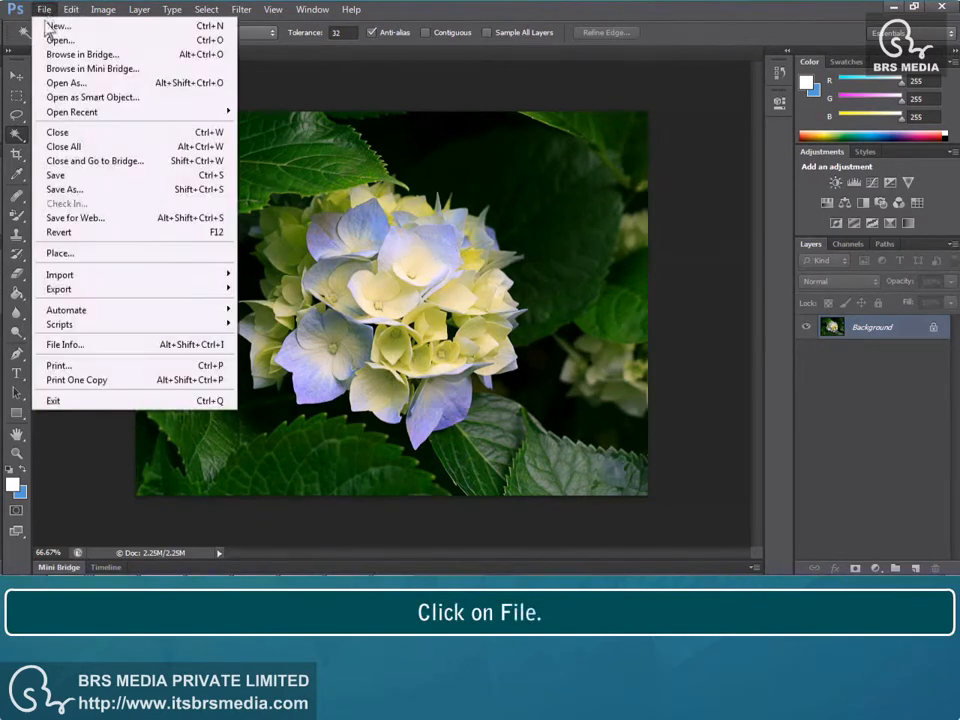
pyautogui.click(55, 175)
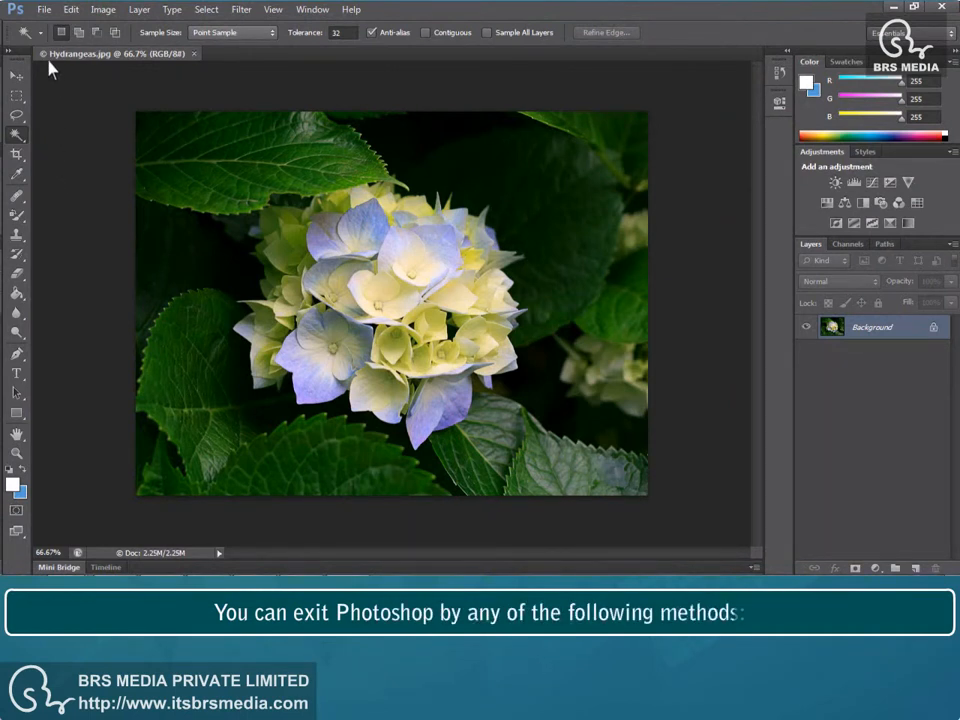
pyautogui.click(45, 12)
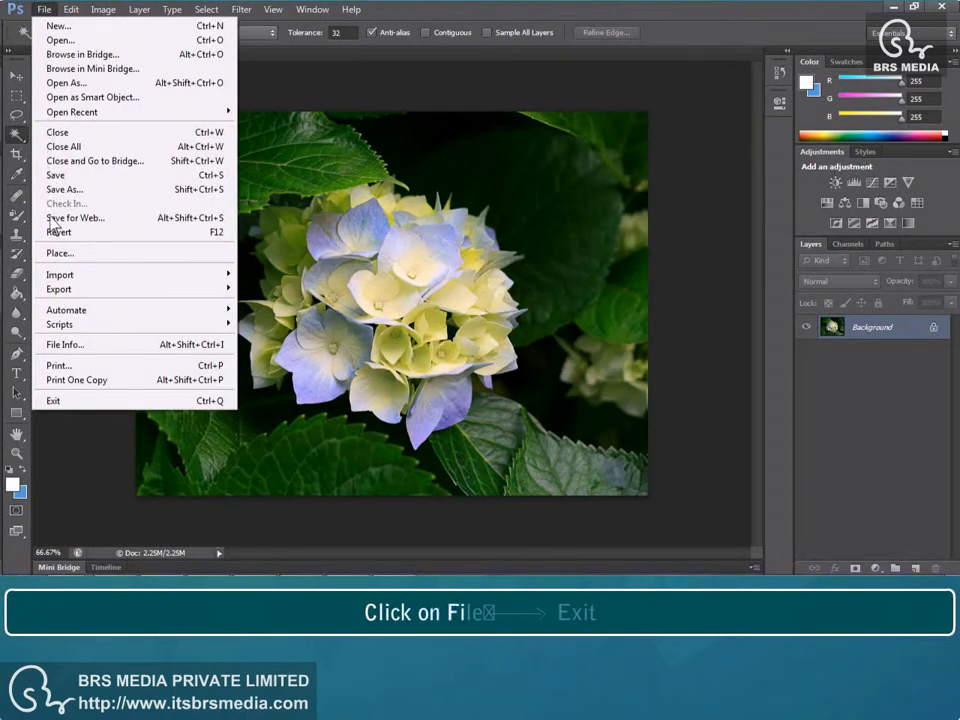
pyautogui.press('Escape')
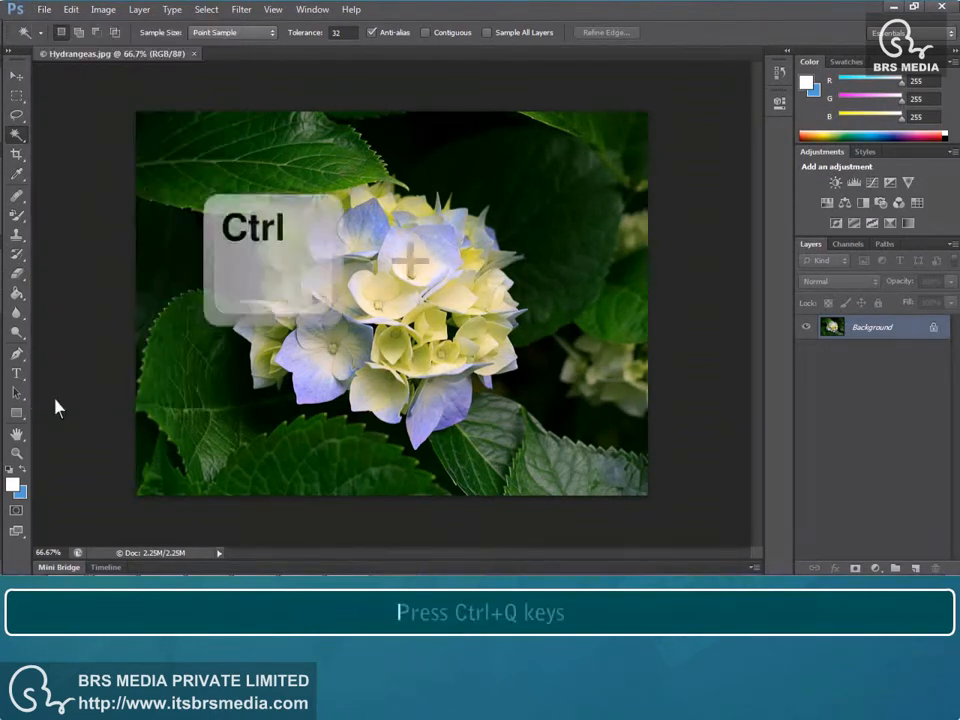